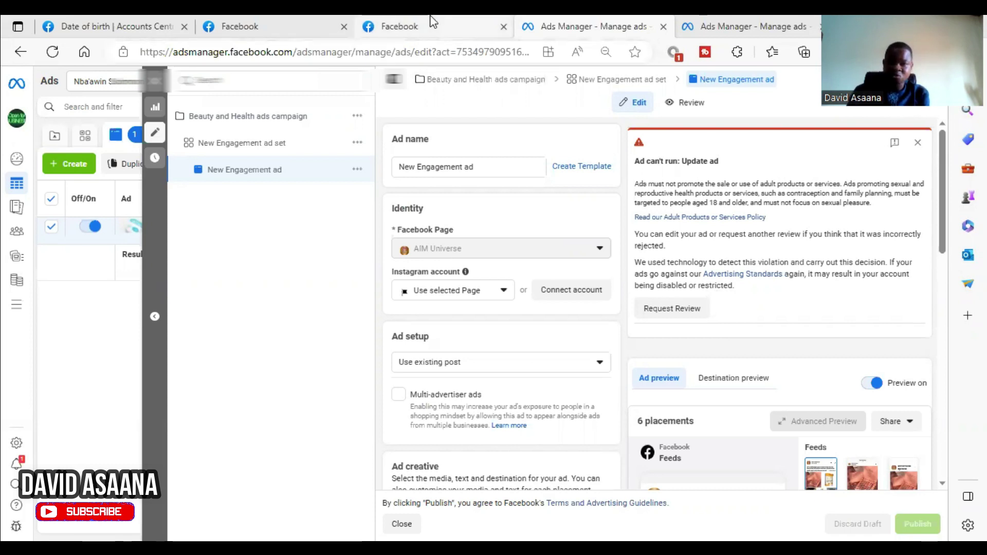
- Clear the selected-campaign filter in the ads overview and check the delivery status of all ad sets and ads
click(463, 18)
click(726, 17)
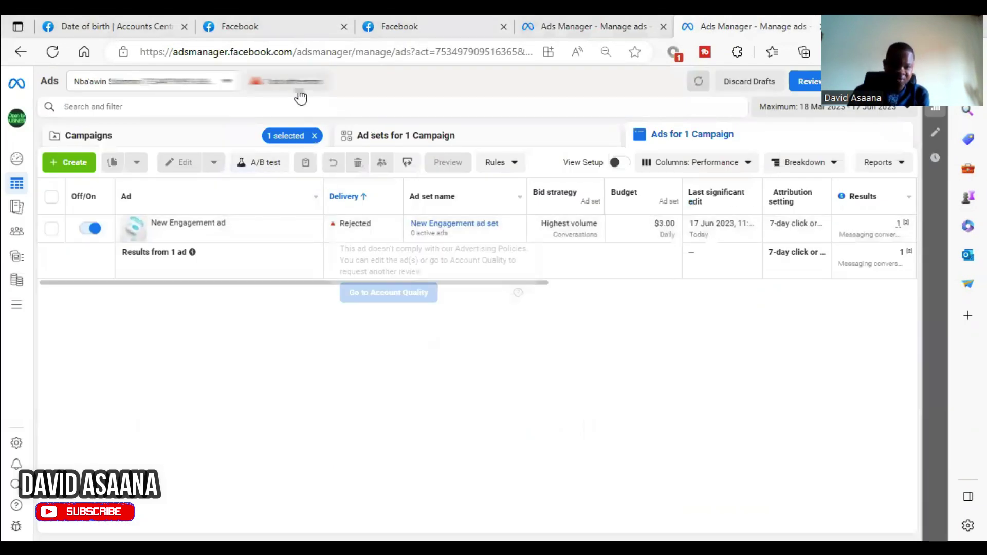
click(313, 136)
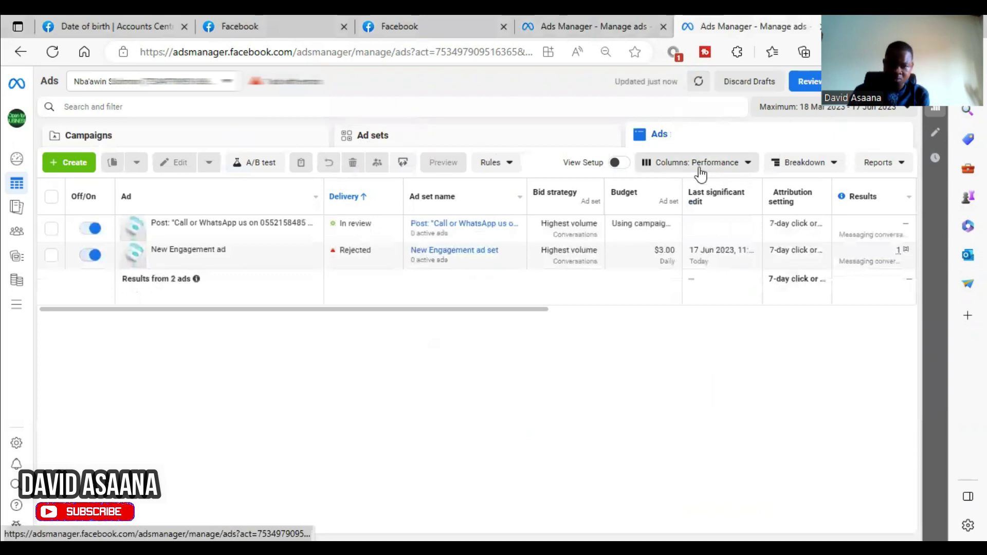
click(376, 136)
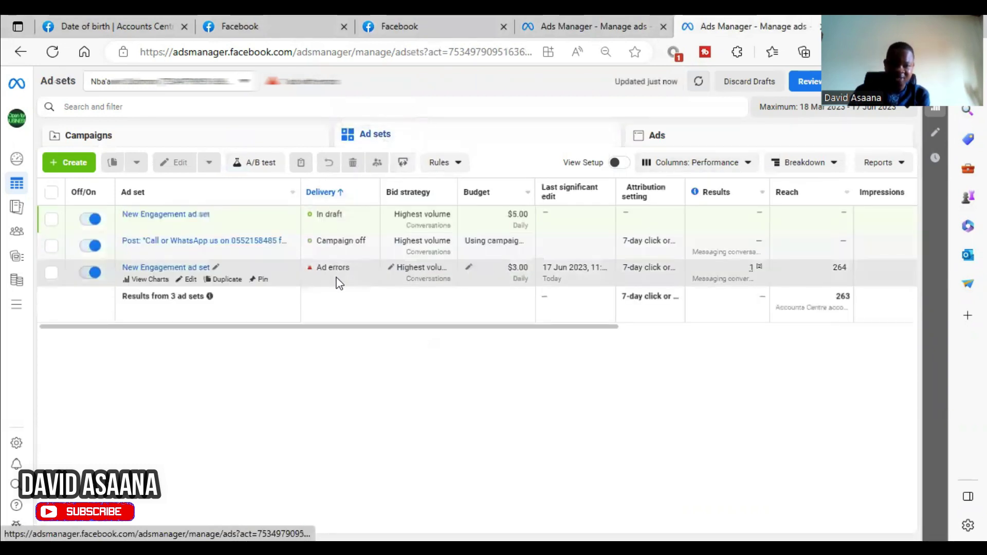
click(670, 143)
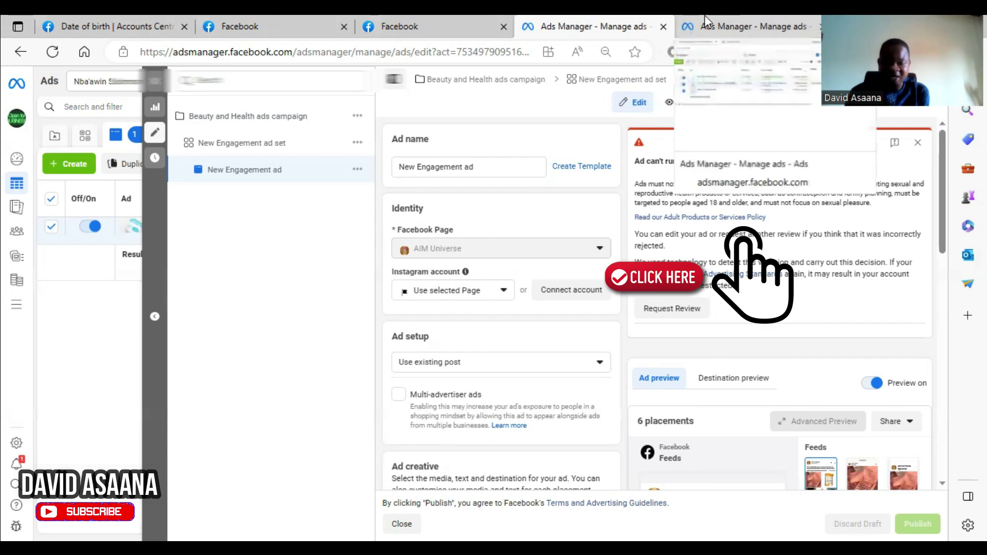
- Open the Adult Products or Services Policy linked in the ad's rejection notice in a new tab and switch to it
right_click(721, 217)
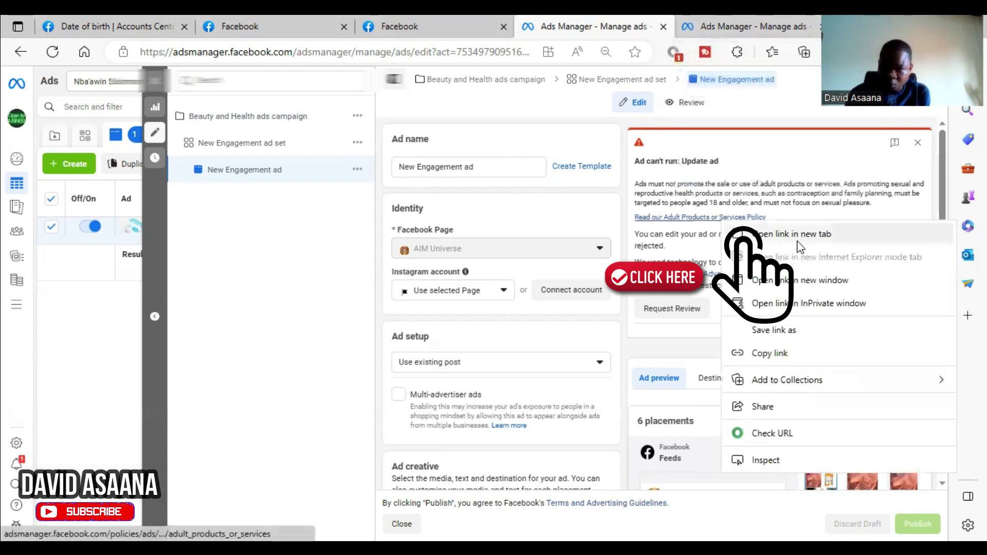
click(798, 243)
click(622, 17)
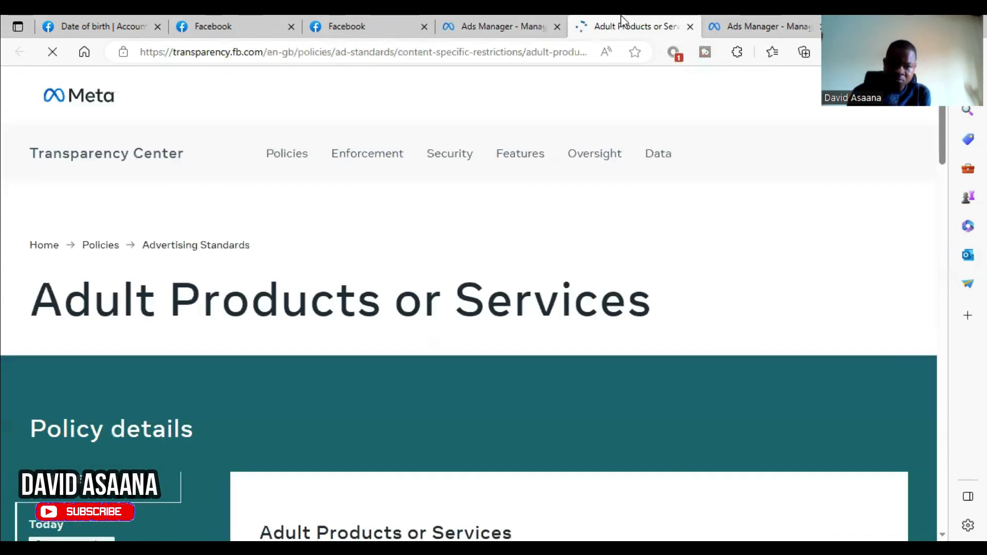
- Read the Adult Products or Services guidelines on what ads can and can't promote
scroll(504, 252, down, 8)
scroll(576, 207, down, 4)
click(586, 269)
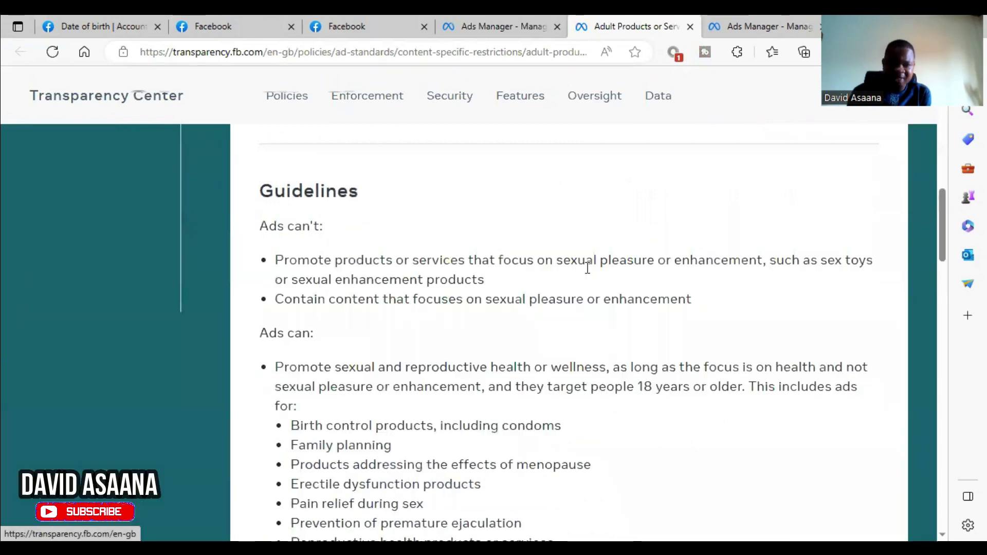
scroll(586, 267, down, 7)
scroll(586, 269, up, 4)
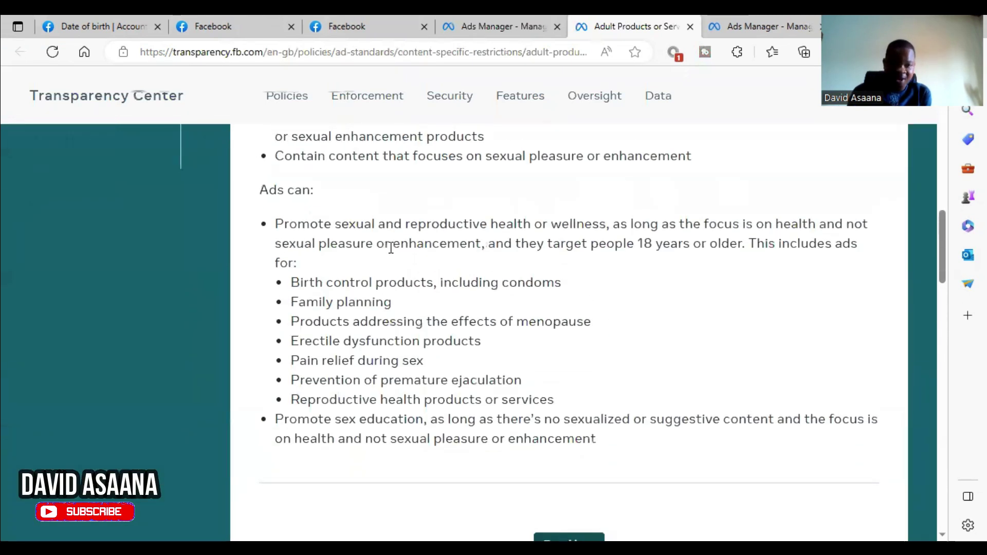
scroll(390, 246, up, 3)
scroll(323, 215, down, 2)
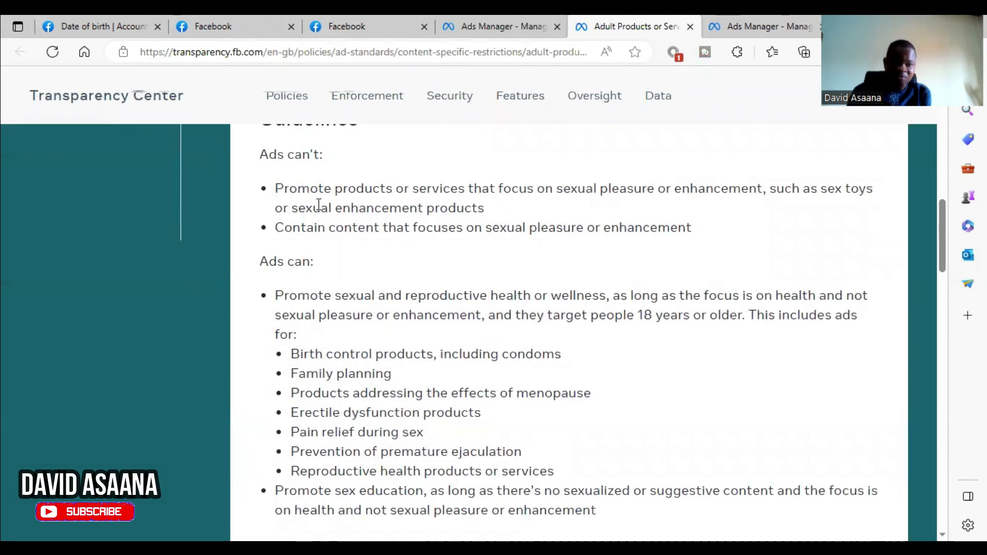
scroll(324, 174, up, 3)
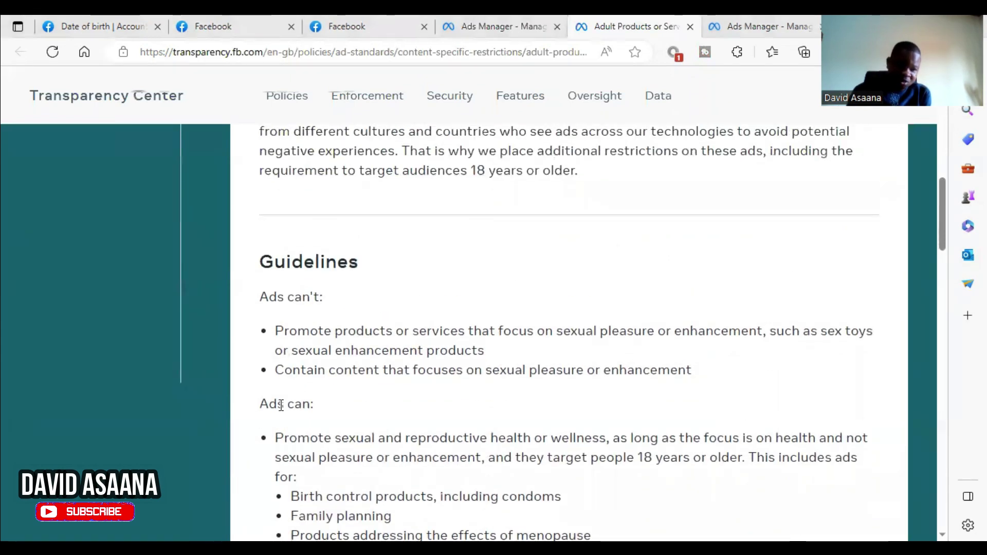
scroll(301, 299, down, 3)
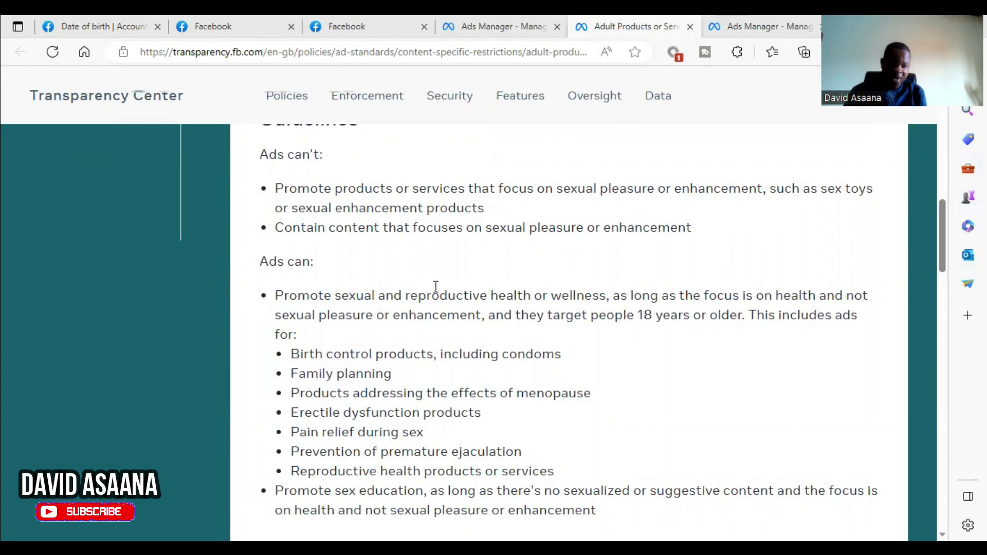
scroll(436, 287, down, 1)
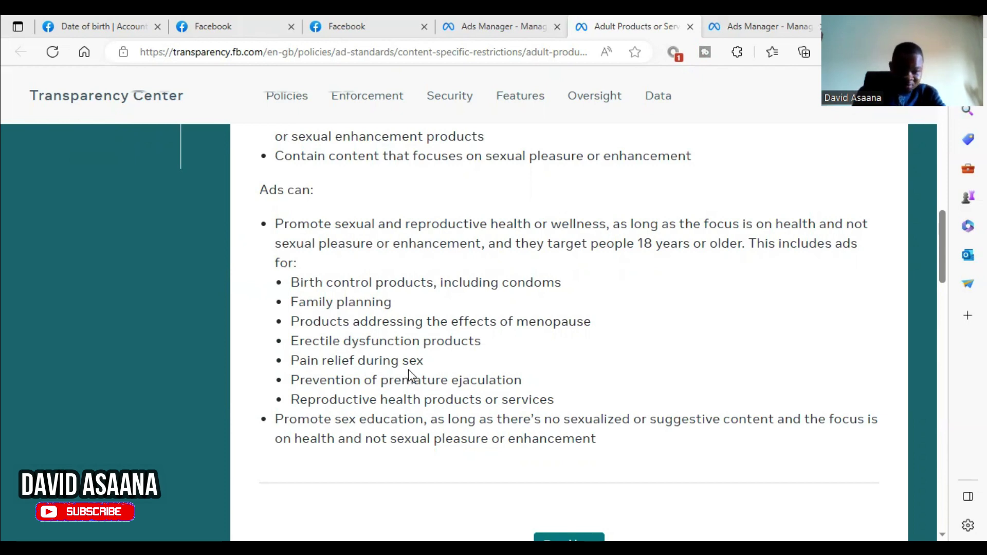
scroll(458, 305, up, 4)
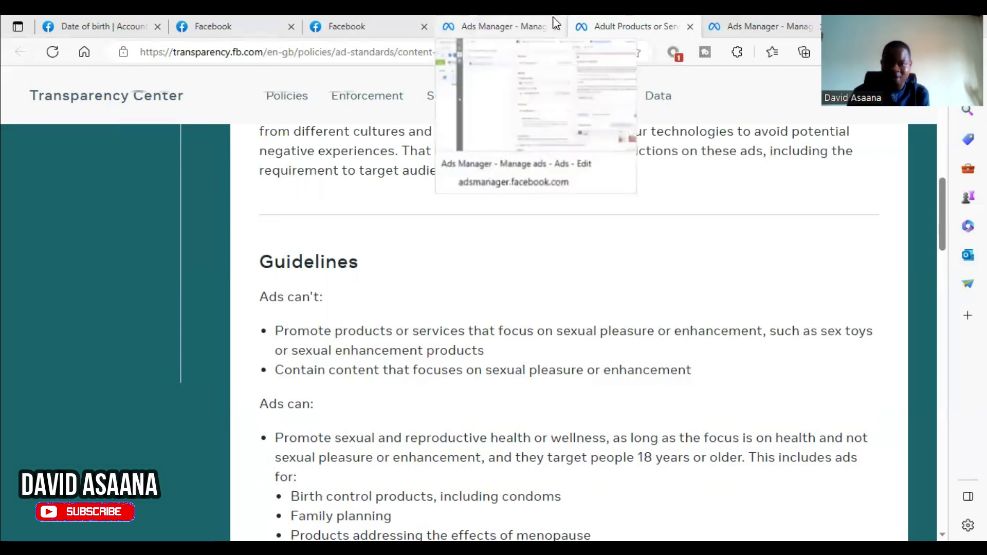
- Return to the rejected ad, open its Advertising Standards link in a new tab and confirm following the link outside Facebook
click(720, 18)
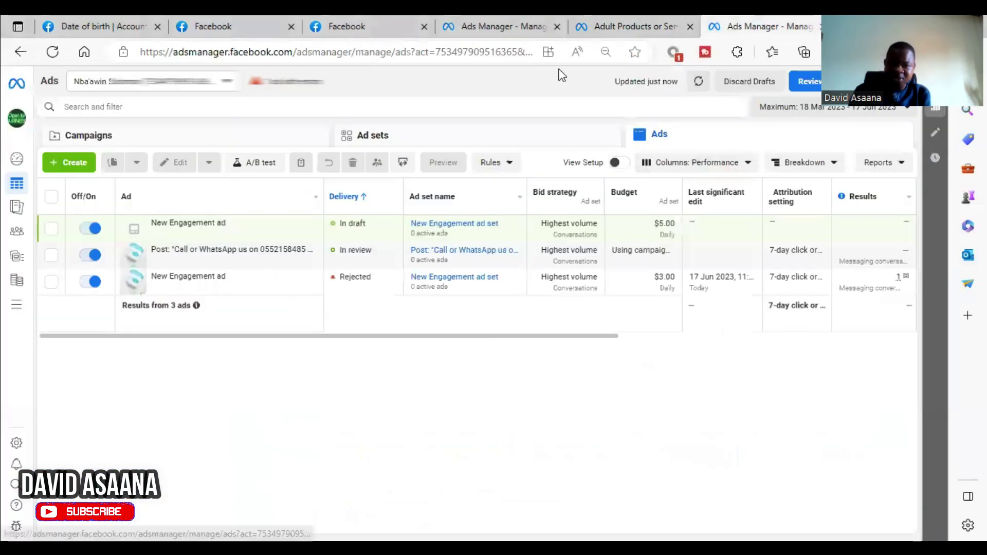
click(493, 18)
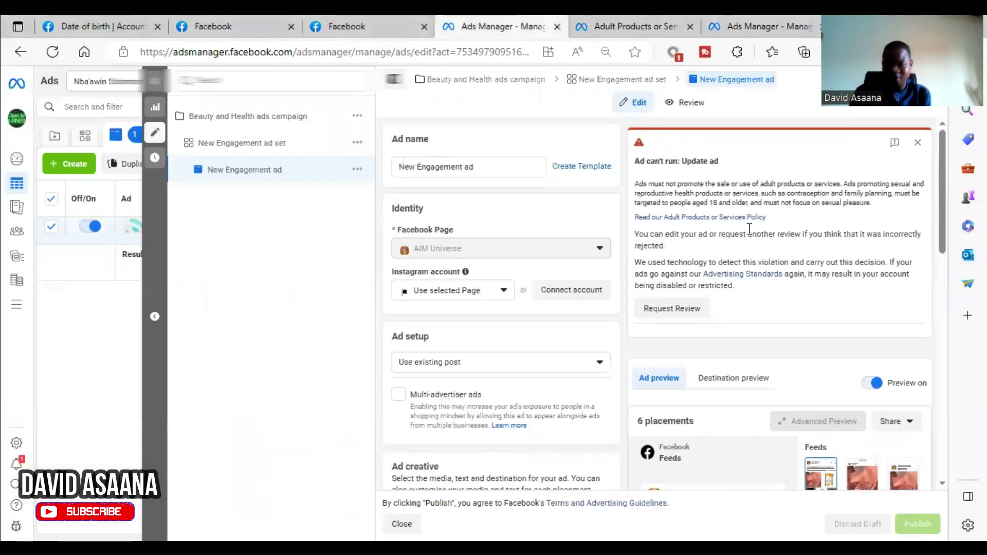
right_click(736, 276)
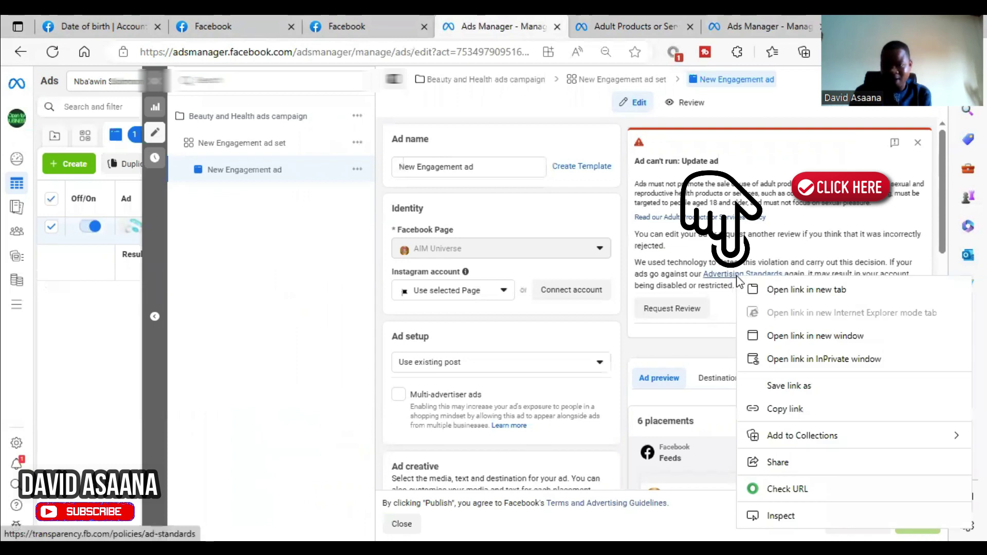
click(779, 291)
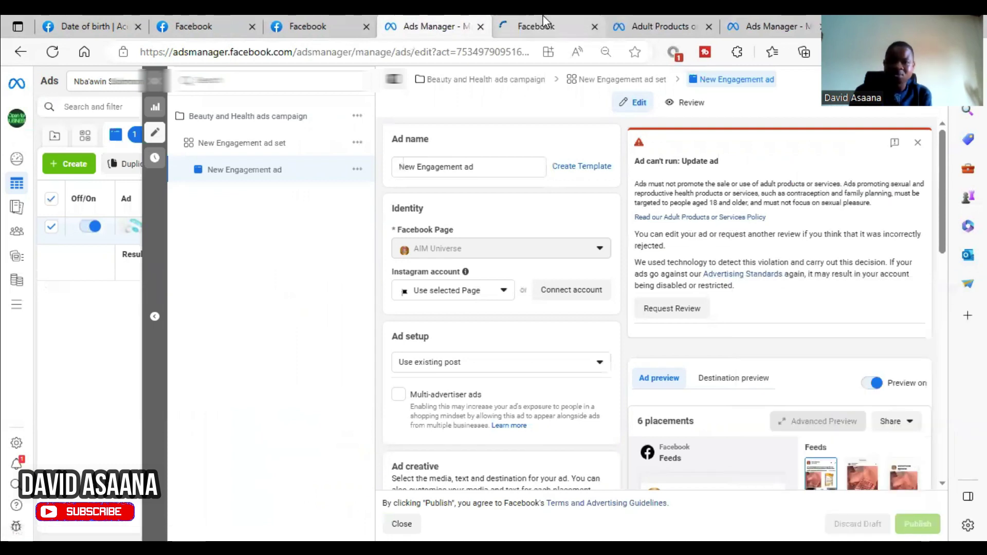
click(545, 23)
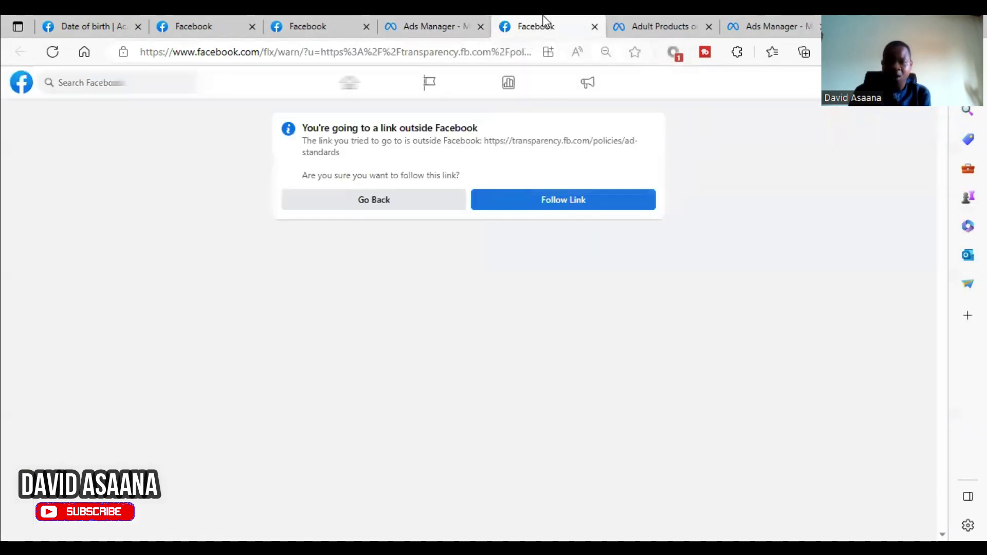
click(581, 204)
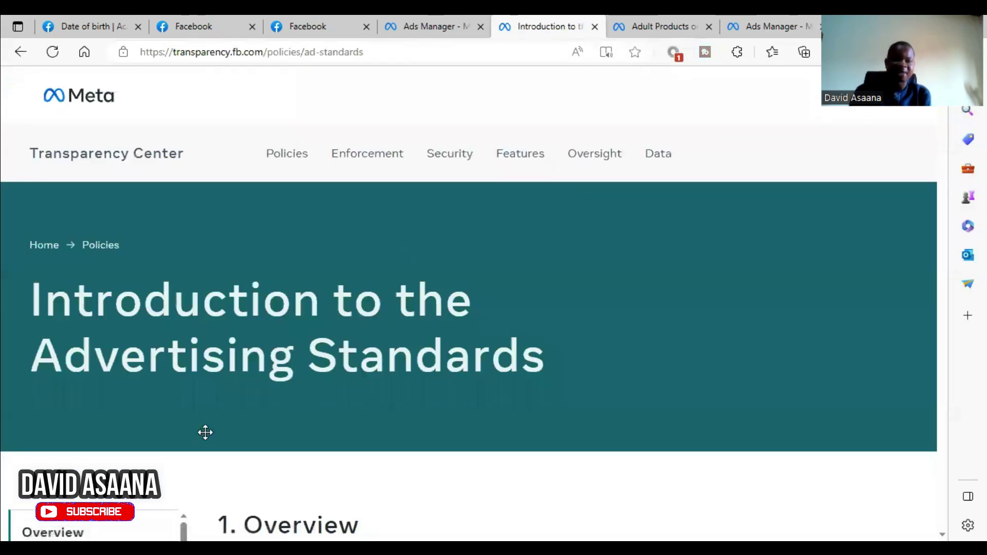
- Glance at the Advertising Standards introduction, recheck the rejection notice in the ad editor, and return to the standards page
scroll(205, 432, down, 5)
scroll(487, 170, up, 4)
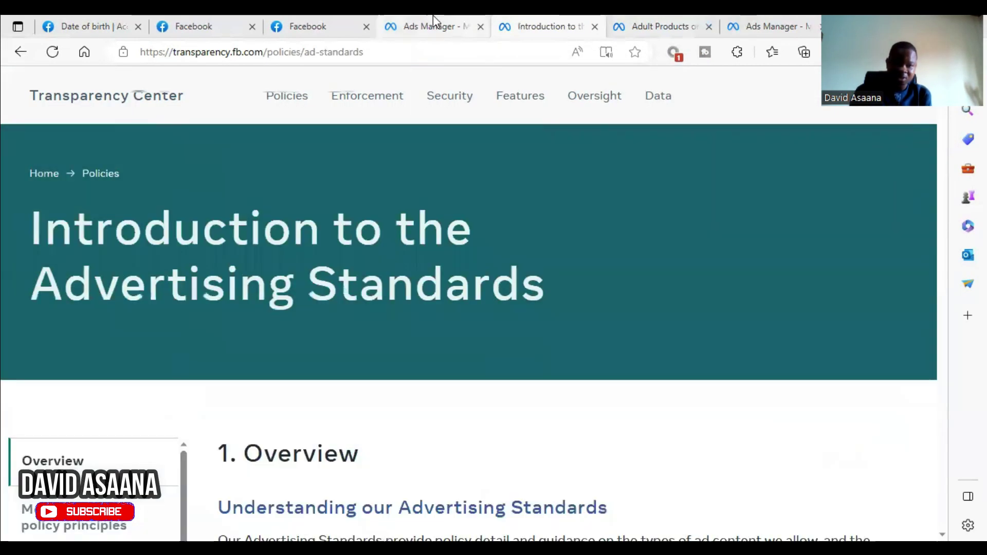
key(ctrl+shift+Tab)
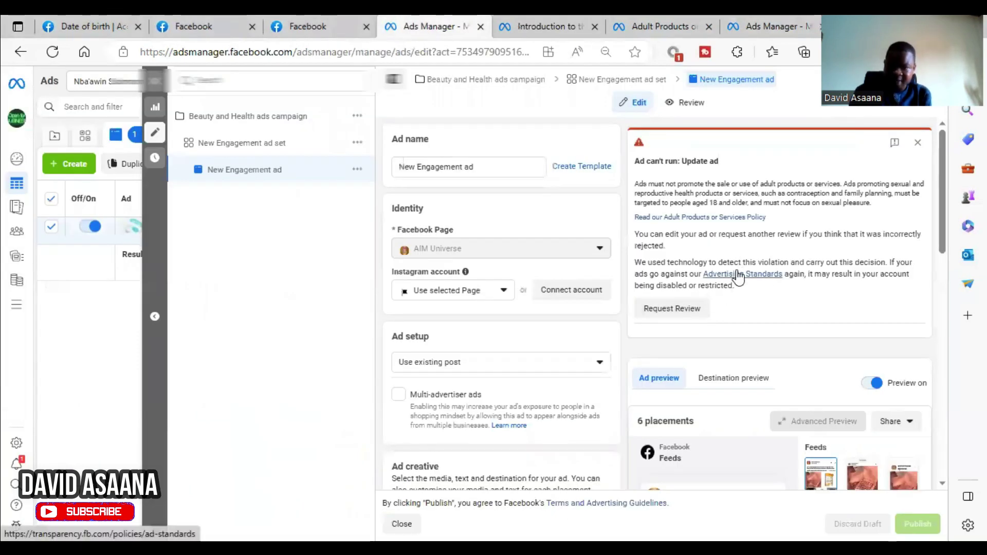
click(555, 23)
- Skim the Advertising Standards overview, Meta advertising policy principles, policy enforcement and ad review process sections down to Community standards
scroll(459, 200, down, 4)
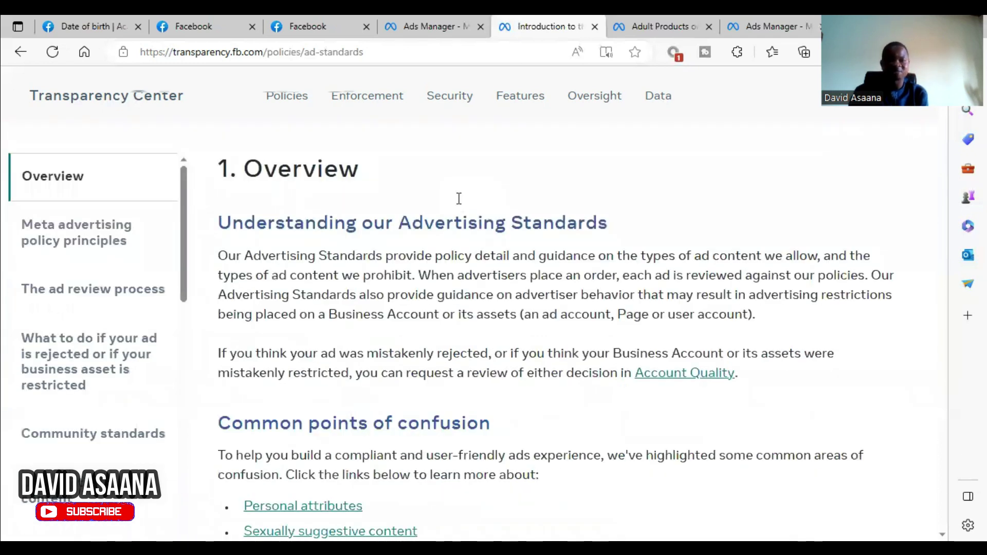
scroll(473, 307, down, 2)
scroll(472, 307, down, 3)
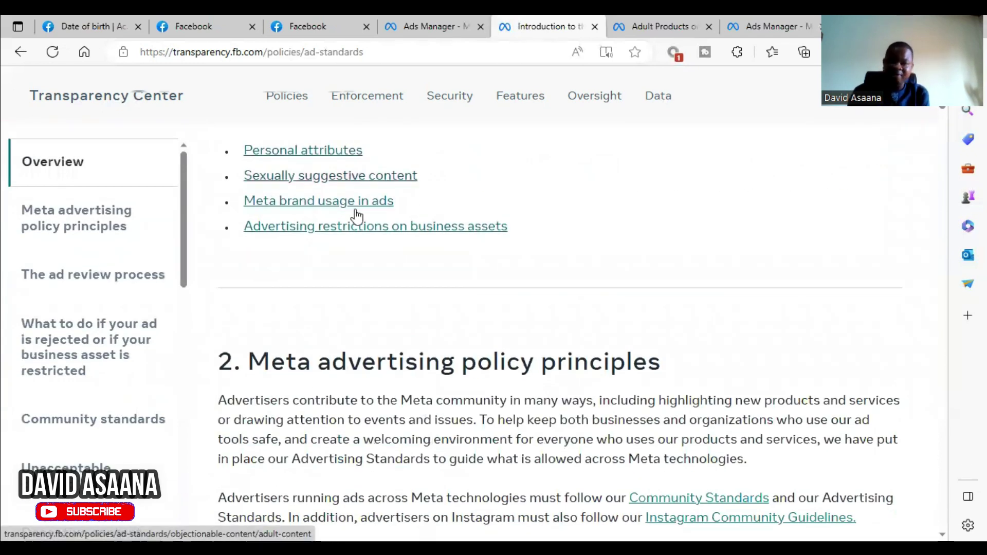
scroll(642, 297, down, 5)
scroll(637, 300, down, 6)
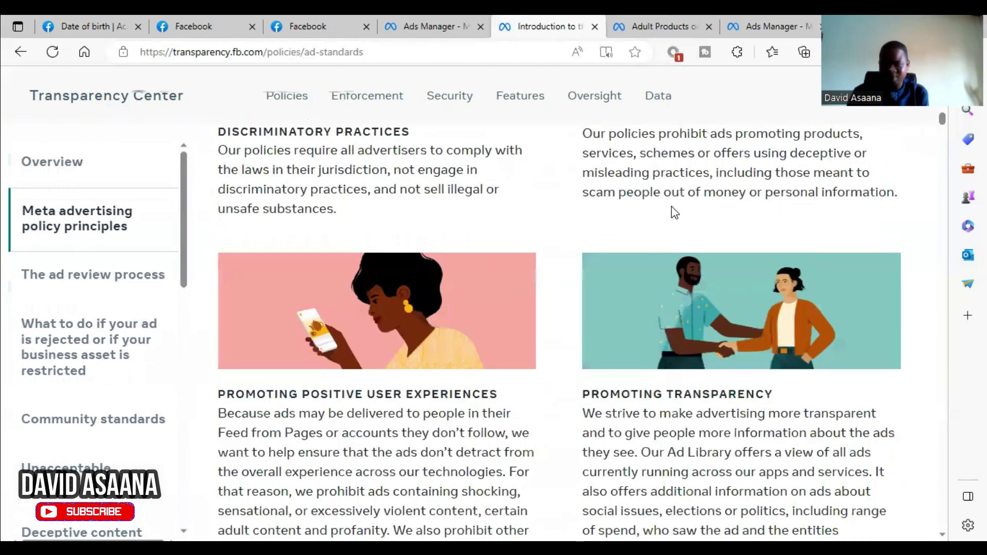
scroll(677, 254, down, 4)
scroll(678, 257, down, 12)
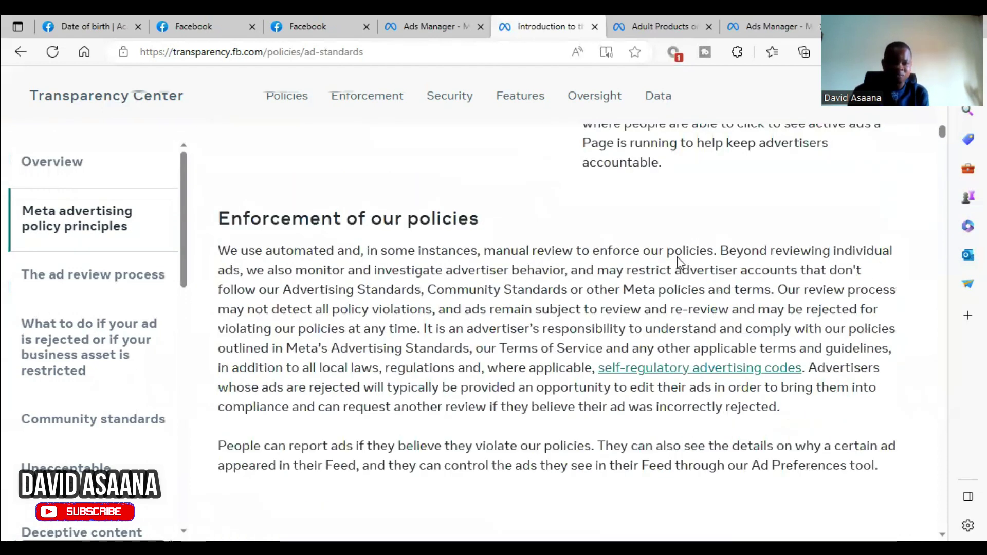
scroll(677, 258, down, 10)
scroll(677, 263, down, 13)
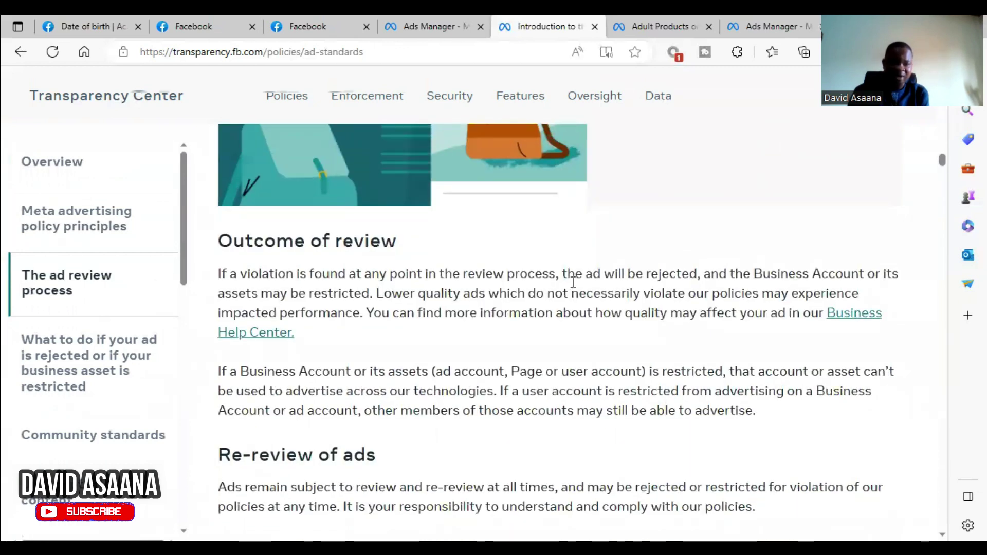
scroll(544, 341, down, 15)
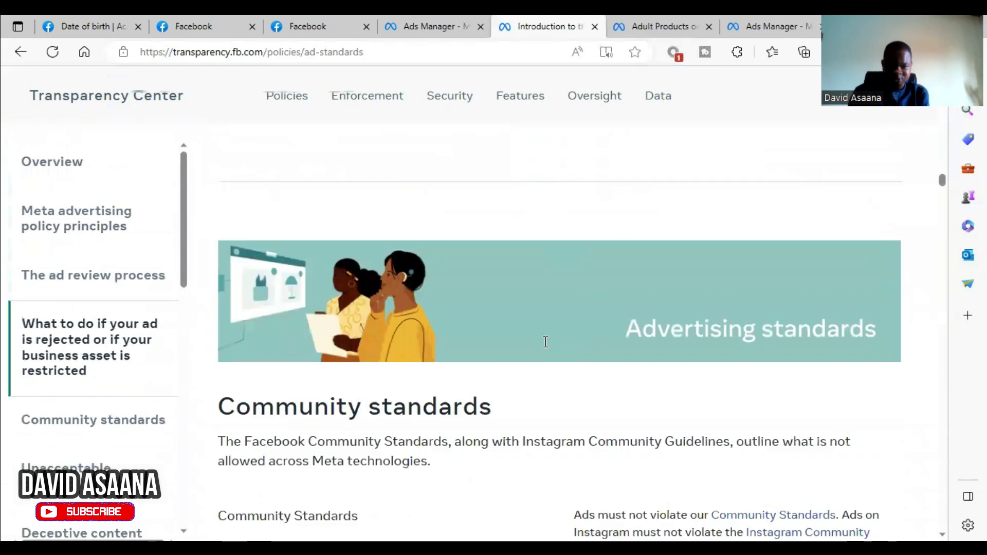
- Examine the unacceptable and deceptive content rules, including business practices, cheating and deceitful practices, and unrealistic outcomes
scroll(541, 326, down, 2)
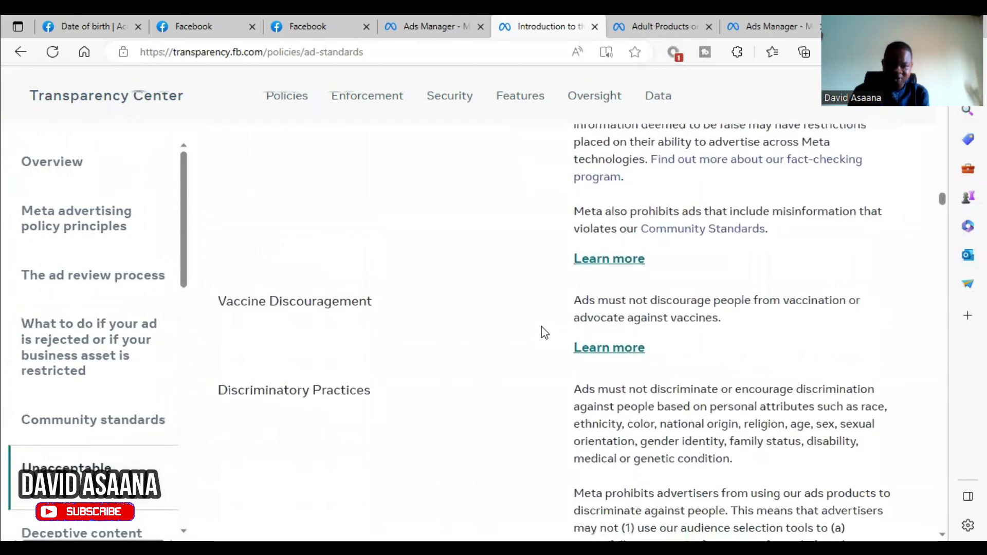
scroll(432, 309, down, 3)
scroll(488, 235, down, 20)
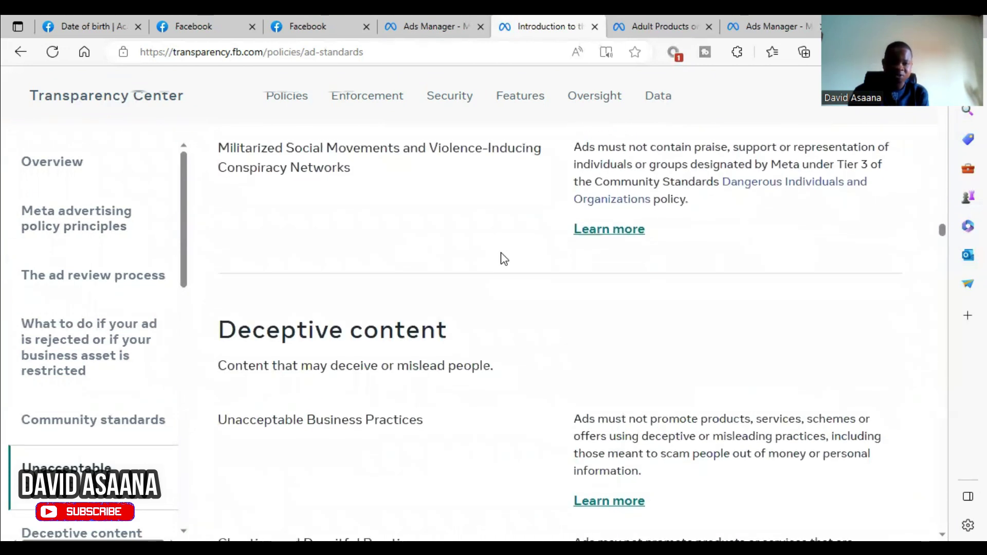
scroll(463, 257, down, 3)
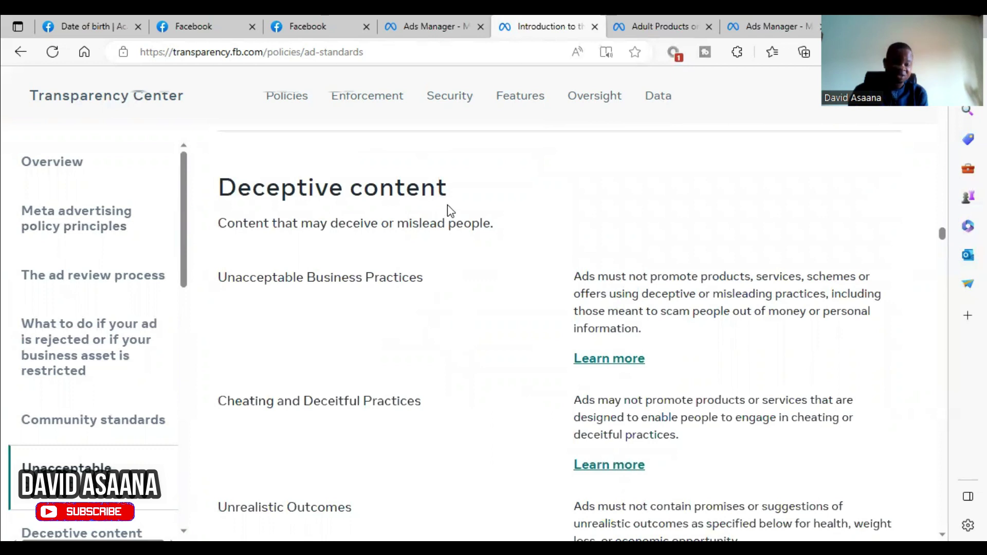
scroll(403, 297, down, 1)
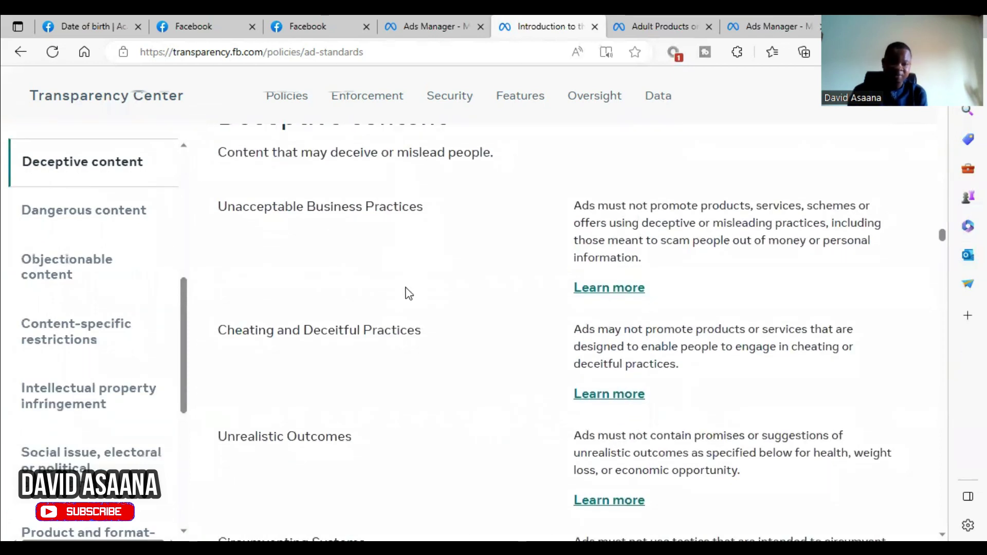
scroll(396, 331, down, 1)
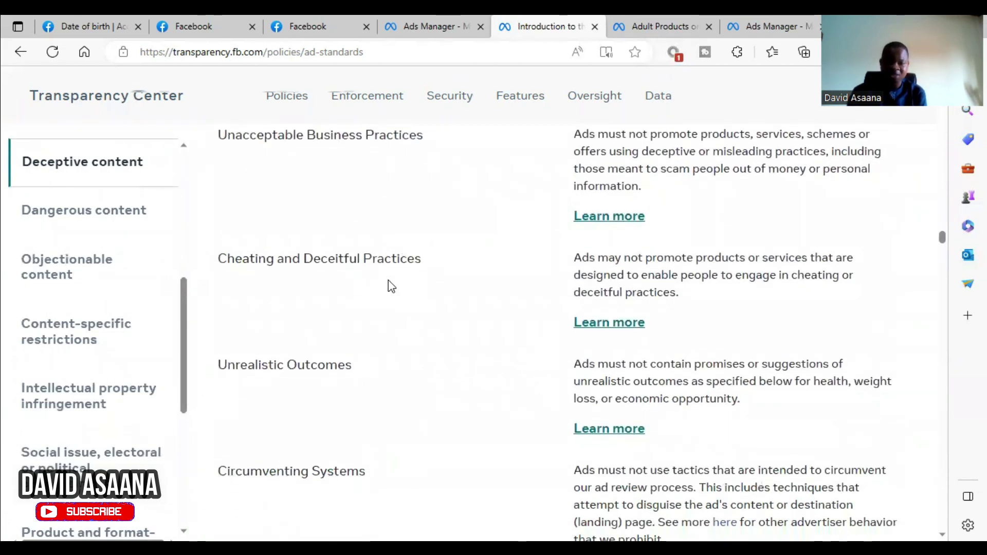
scroll(303, 308, down, 2)
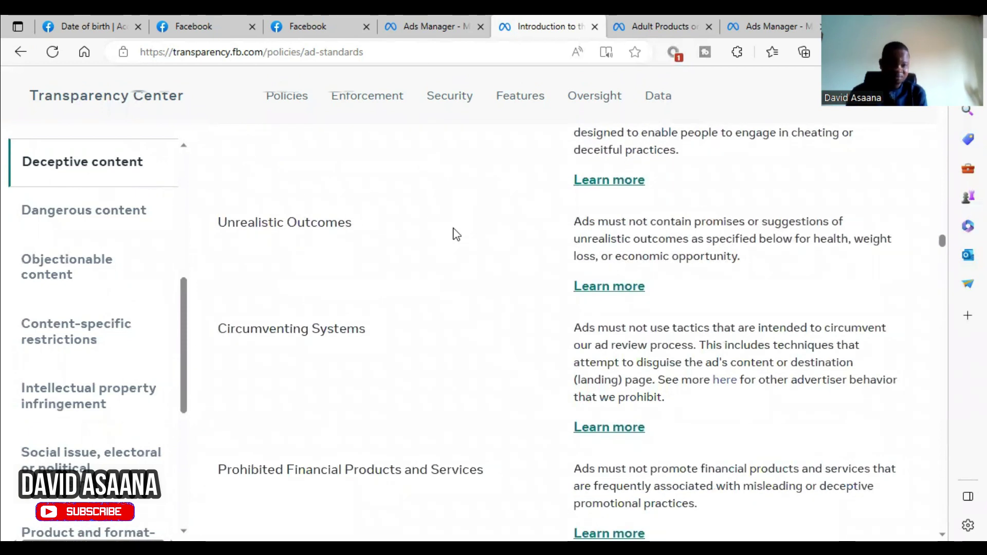
scroll(628, 241, up, 4)
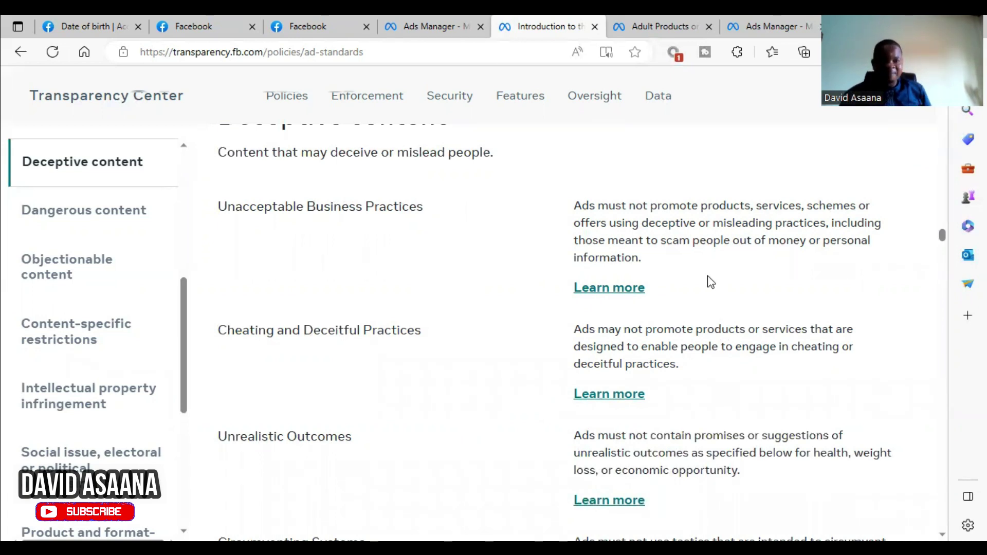
scroll(707, 280, up, 3)
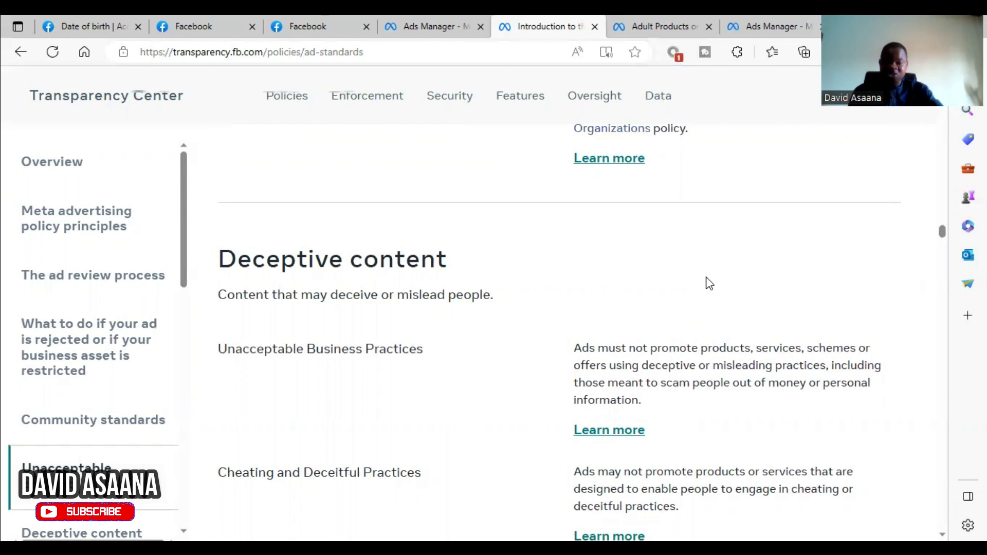
- Read the remaining deceptive content rules, from circumventing systems to nonexistent functionality, and go to the Intellectual property infringement section
scroll(708, 282, down, 6)
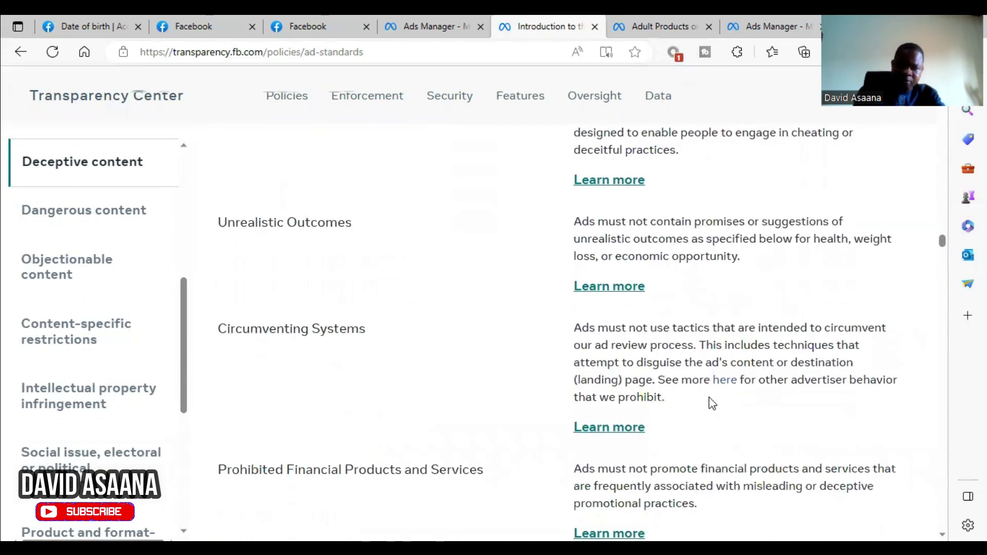
scroll(645, 365, down, 1)
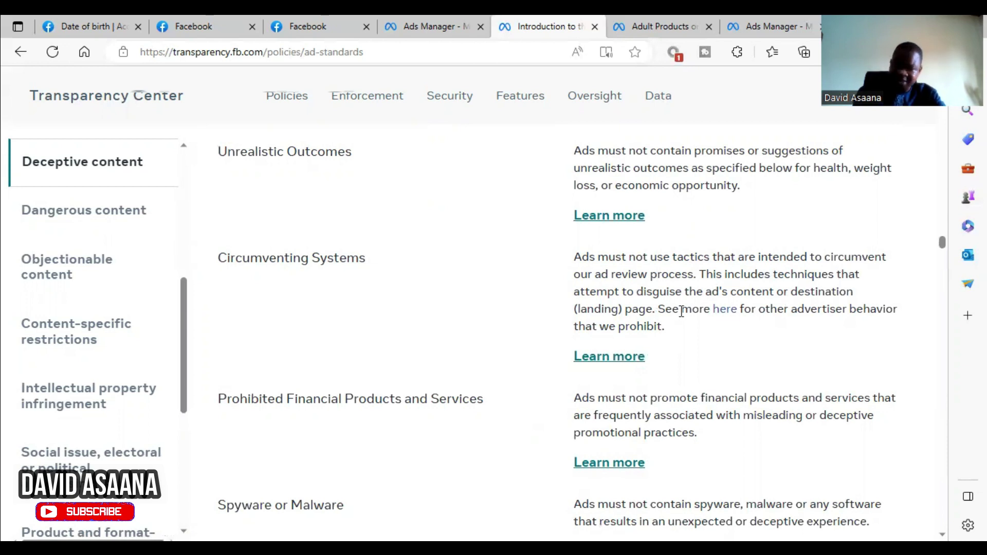
scroll(708, 317, down, 3)
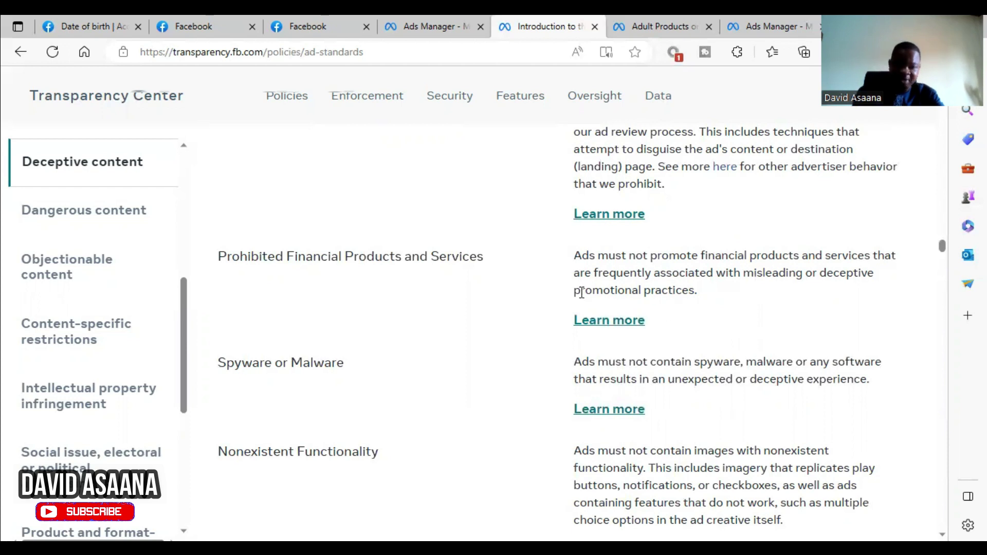
scroll(581, 292, down, 1)
scroll(432, 313, down, 1)
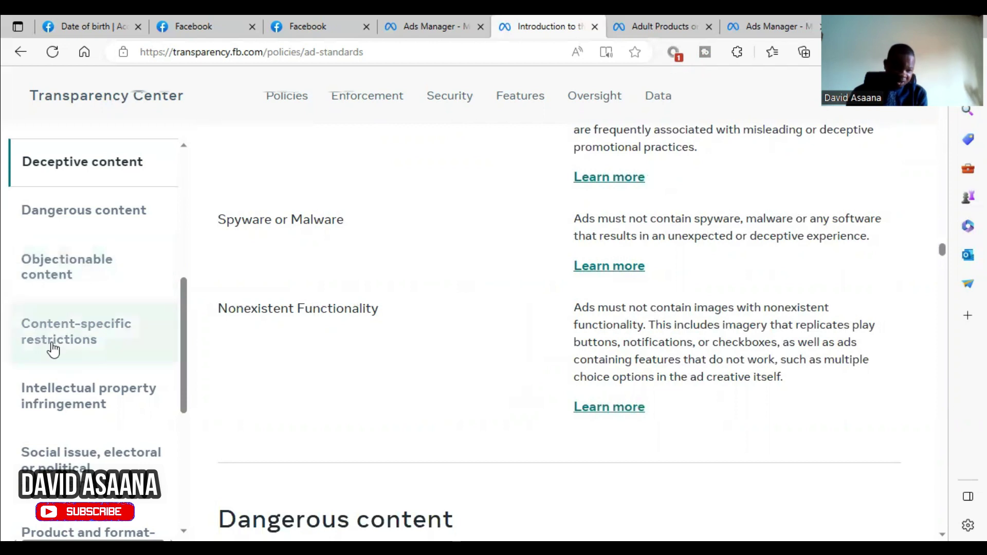
scroll(53, 349, down, 2)
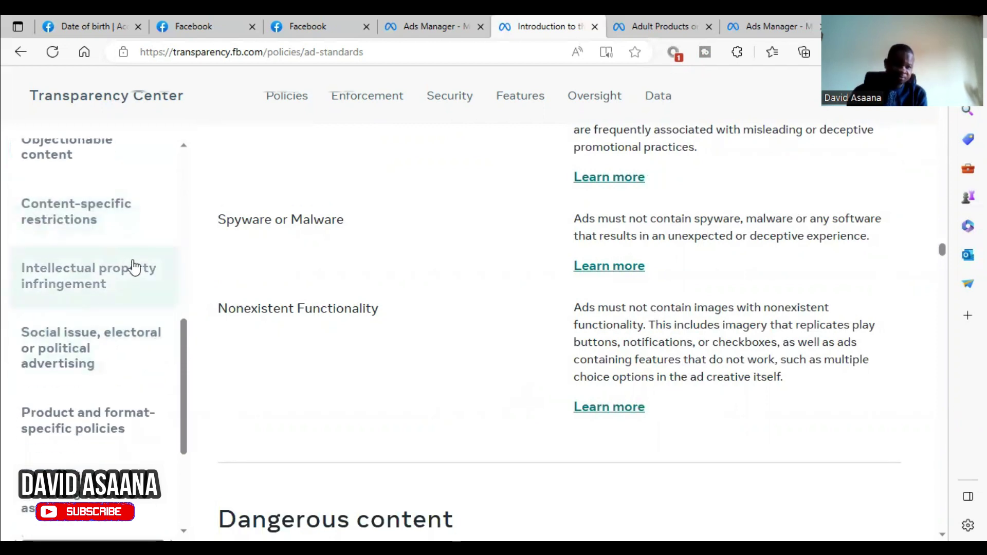
click(116, 291)
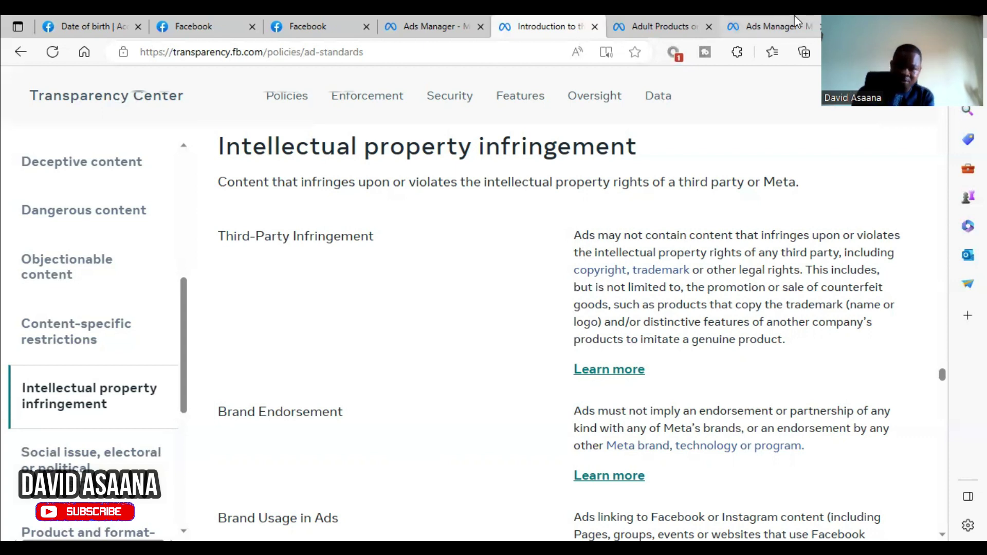
- Switch to the AIM Universe Facebook Page and compare the product photos in its two latest posts
click(656, 18)
click(464, 20)
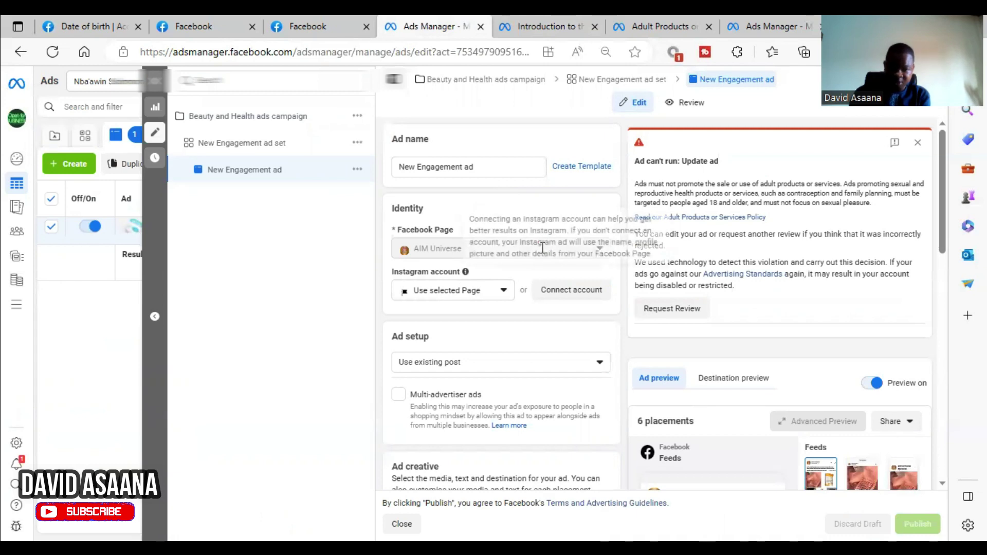
click(319, 17)
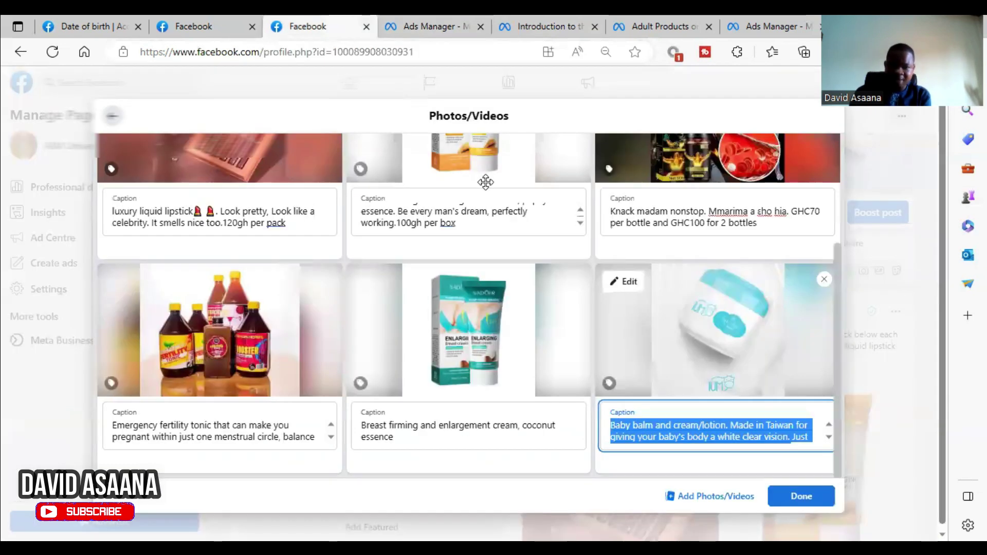
click(193, 27)
scroll(688, 341, down, 4)
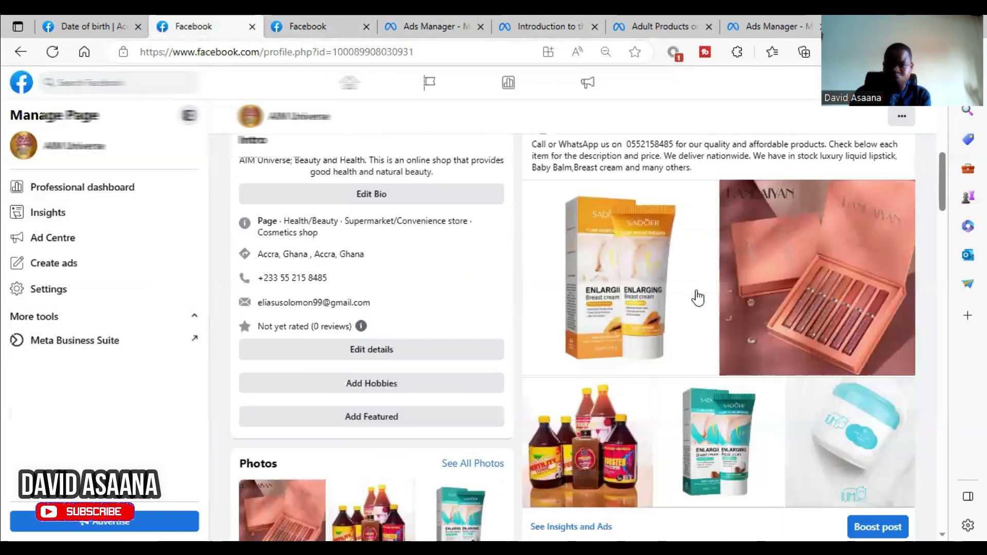
scroll(738, 297, down, 1)
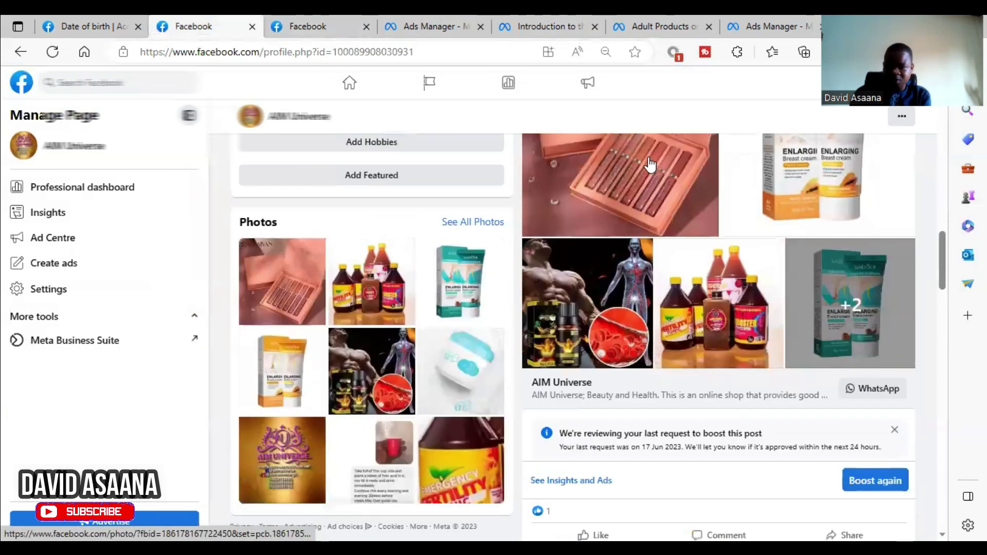
- View the boosted post's photo of the muscular man with the oil bottle, close it and recheck both posts
click(609, 308)
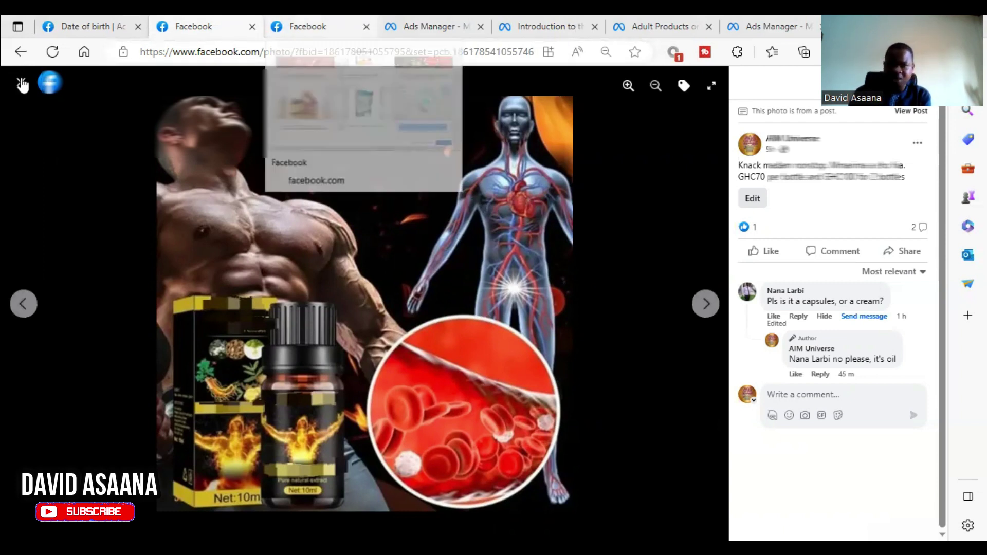
click(22, 84)
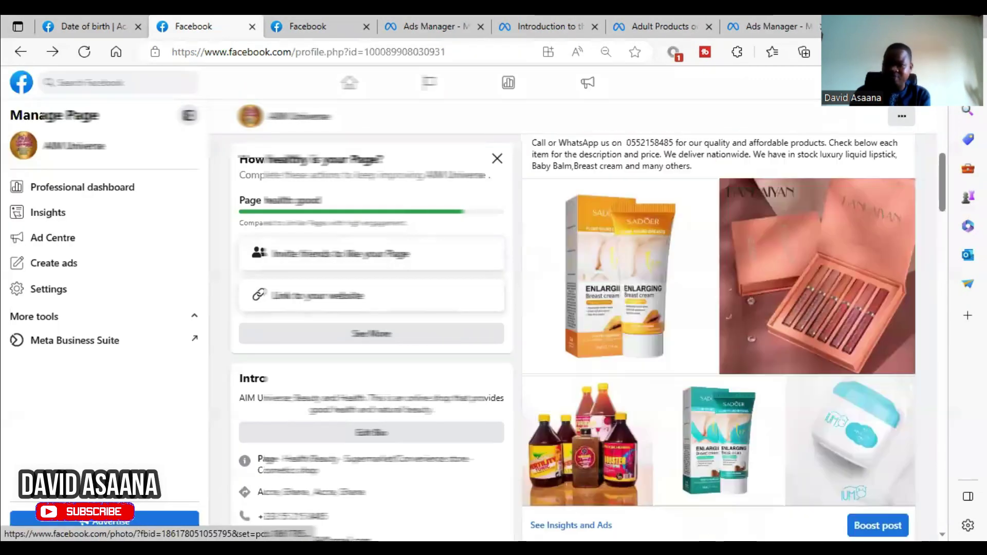
scroll(678, 508, down, 9)
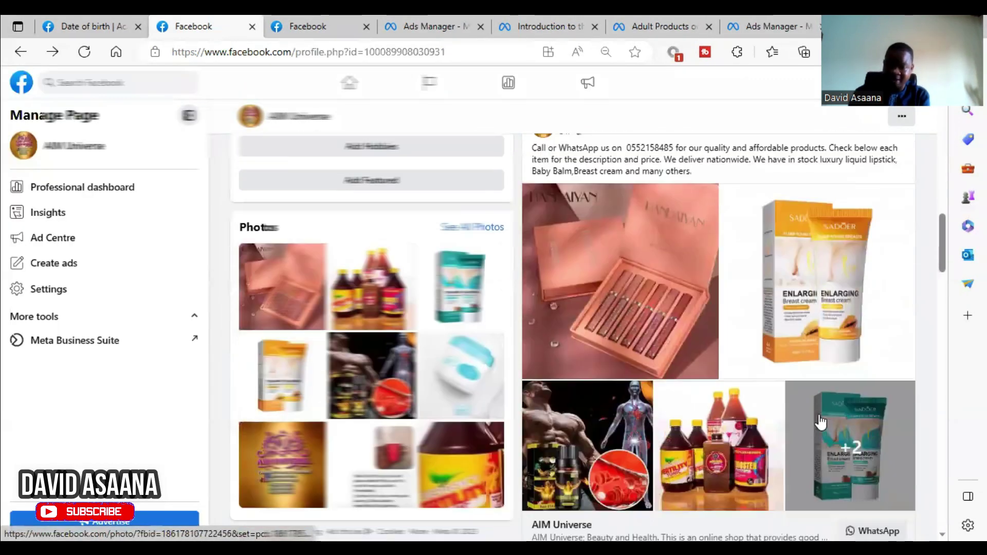
scroll(745, 350, up, 5)
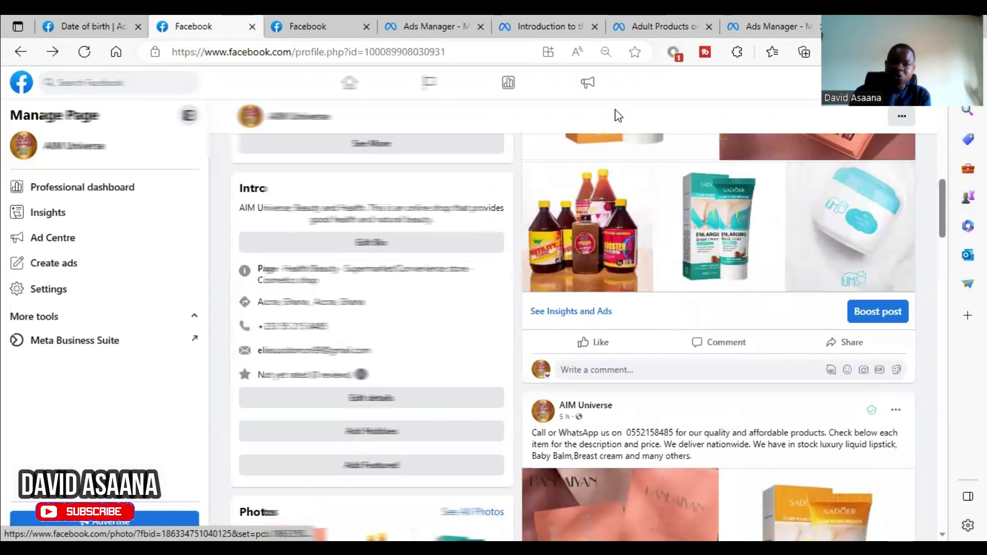
- In Ads Manager, change the rejected ad's existing post to the newer 17 Jun 2023 album post with the orange breast cream first
click(420, 16)
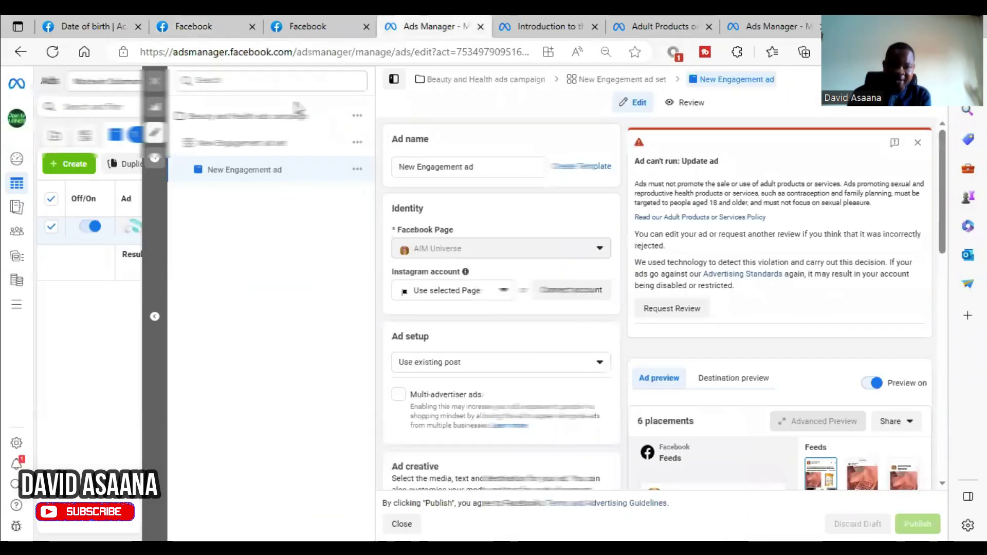
scroll(493, 183, down, 6)
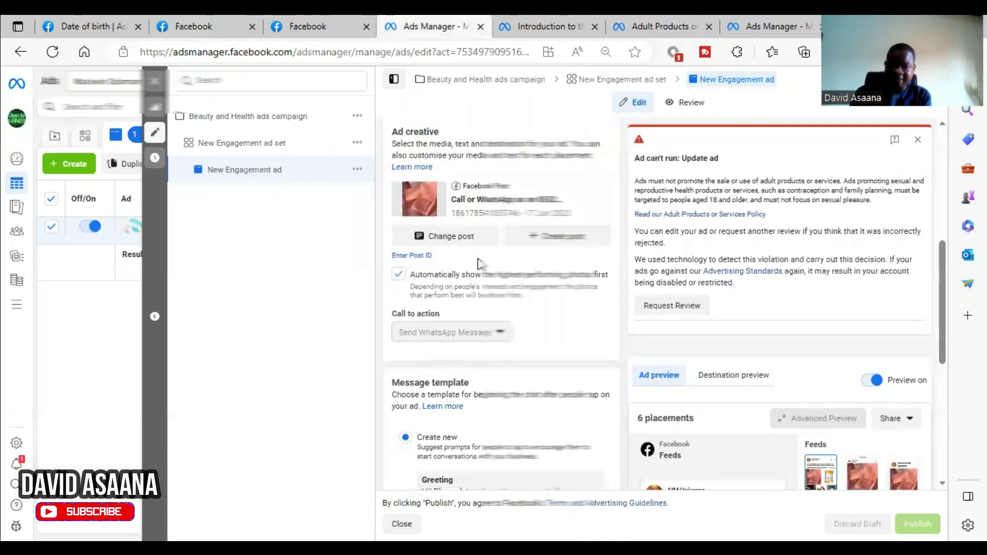
scroll(478, 246, up, 2)
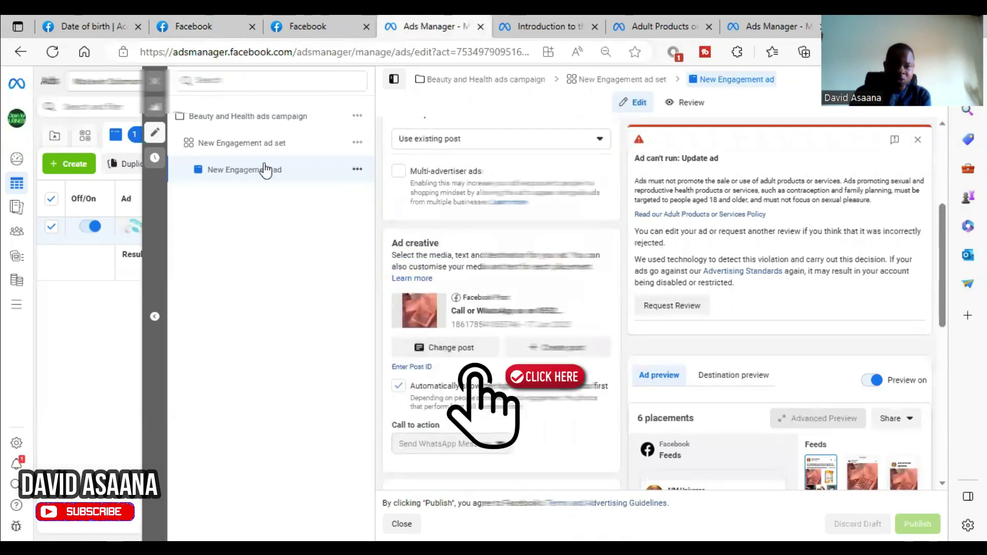
click(477, 349)
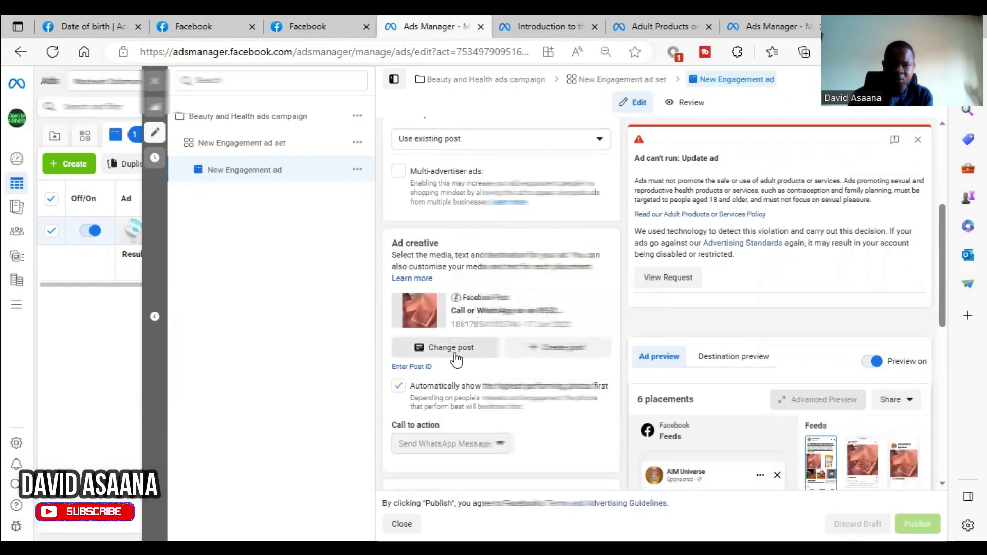
click(454, 348)
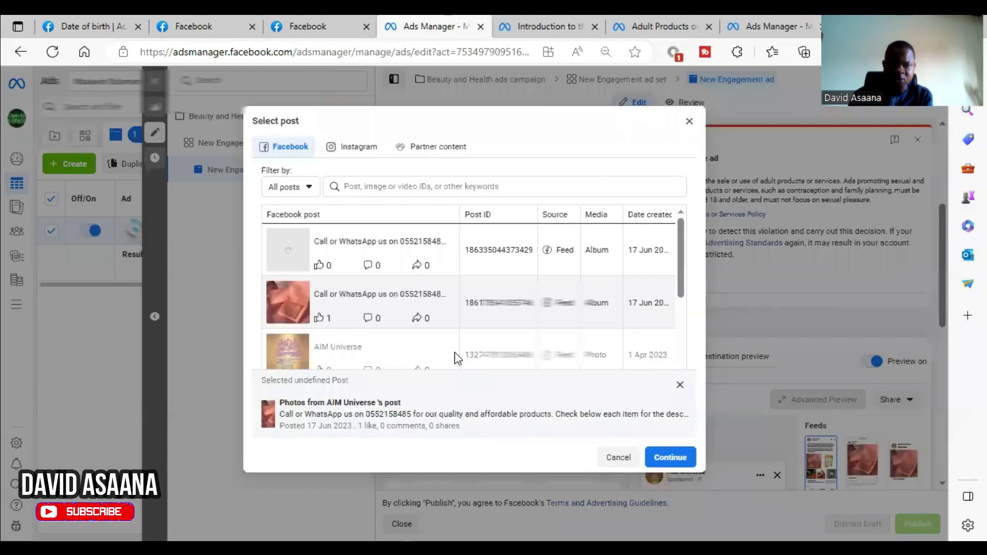
click(400, 253)
click(676, 457)
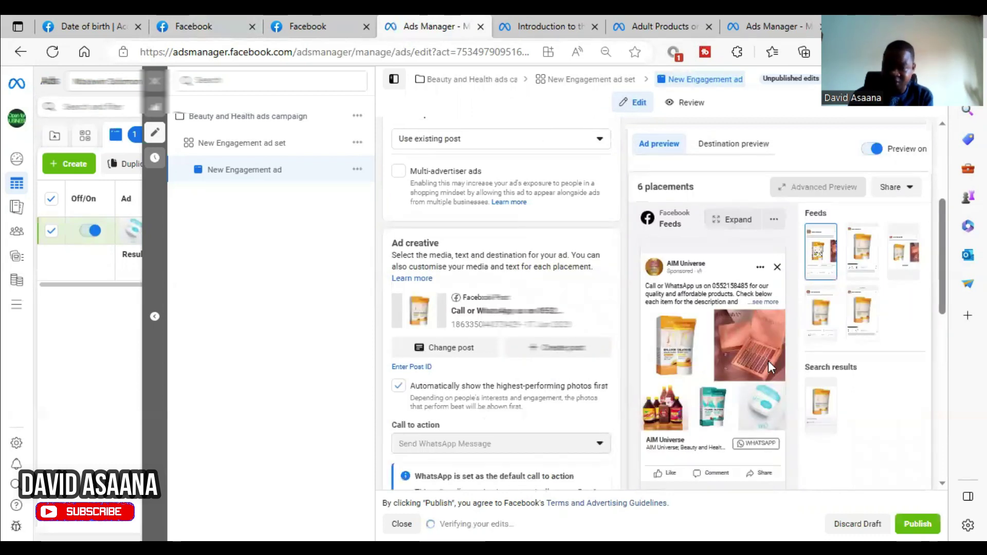
- Publish the edited New Engagement ad, dismiss the update notification and reload the ad editor
scroll(503, 268, down, 3)
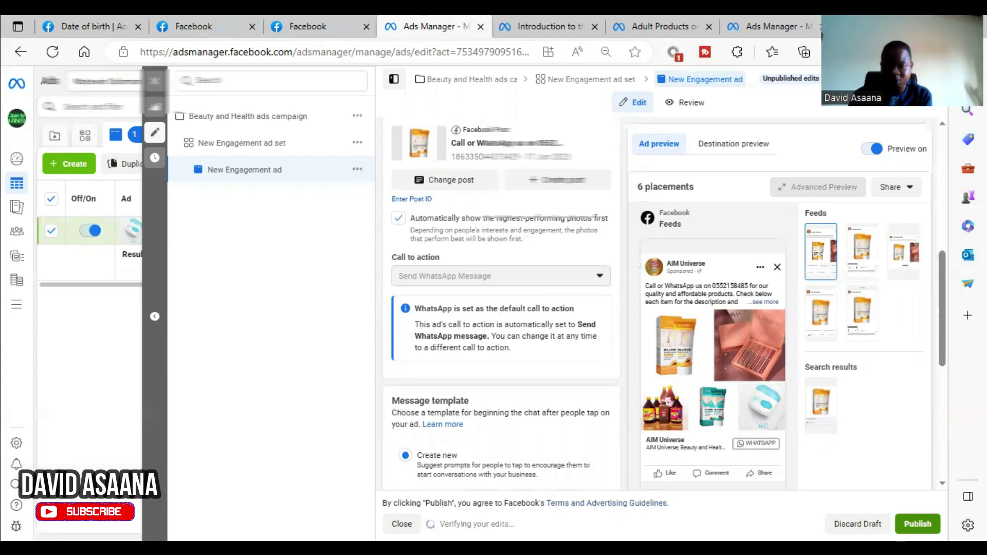
click(917, 524)
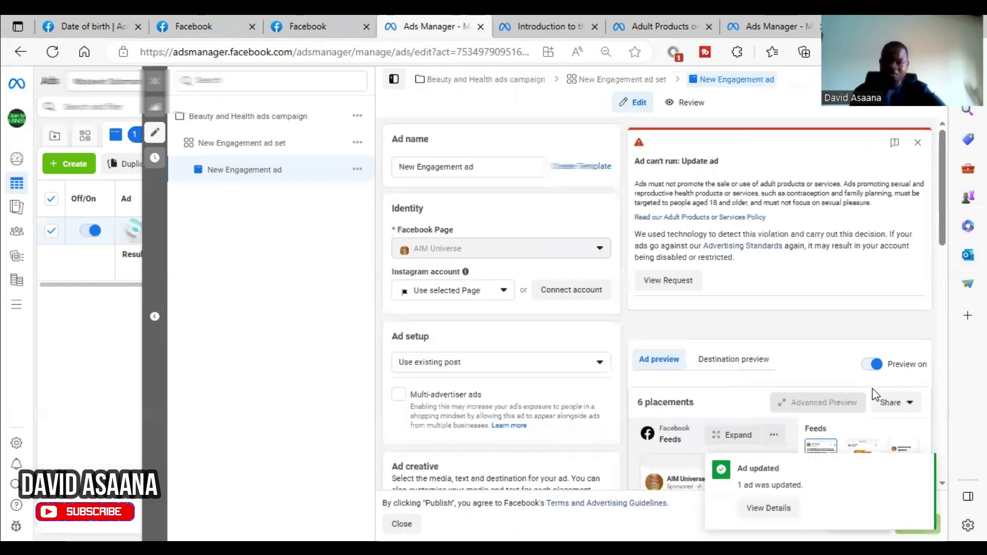
click(925, 464)
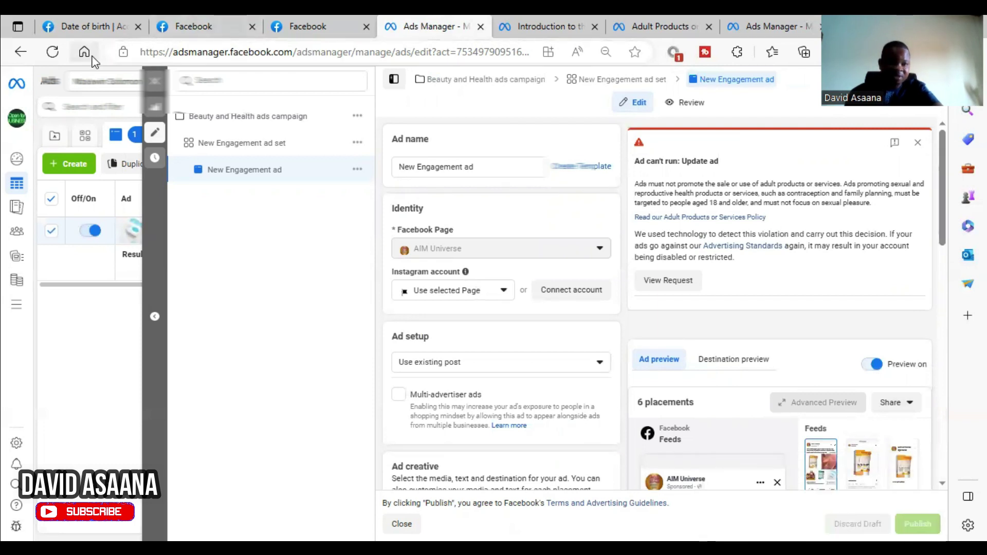
click(62, 55)
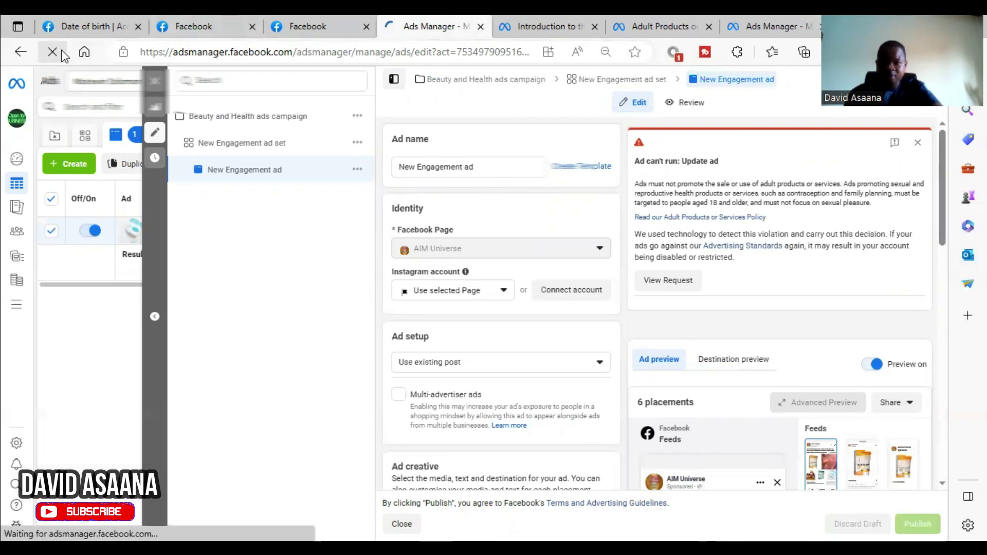